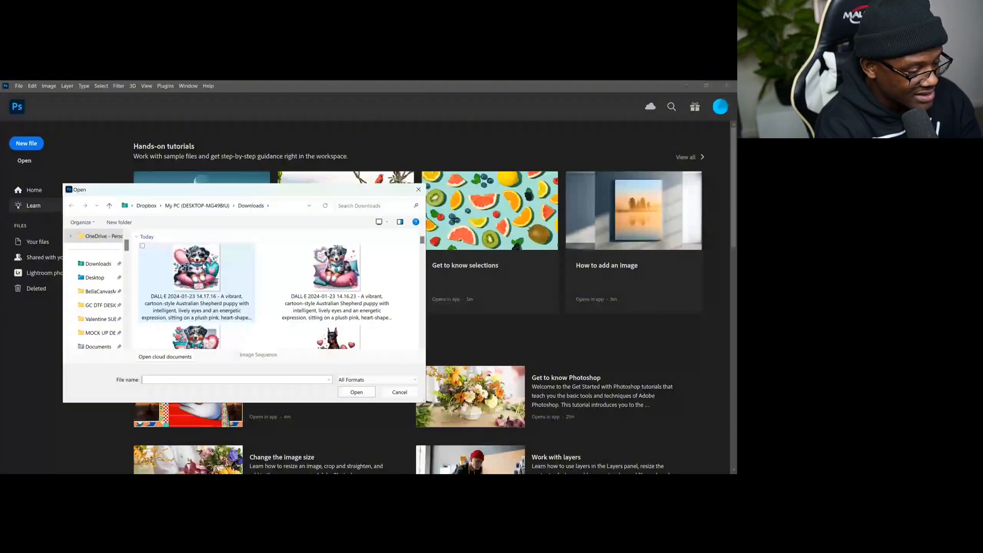
- Open the DALL·E Great Dane puppy image from the Downloads folder
{"action": "scroll", "coordinate": [423, 349], "scroll_direction": "down", "scroll_amount": 5}
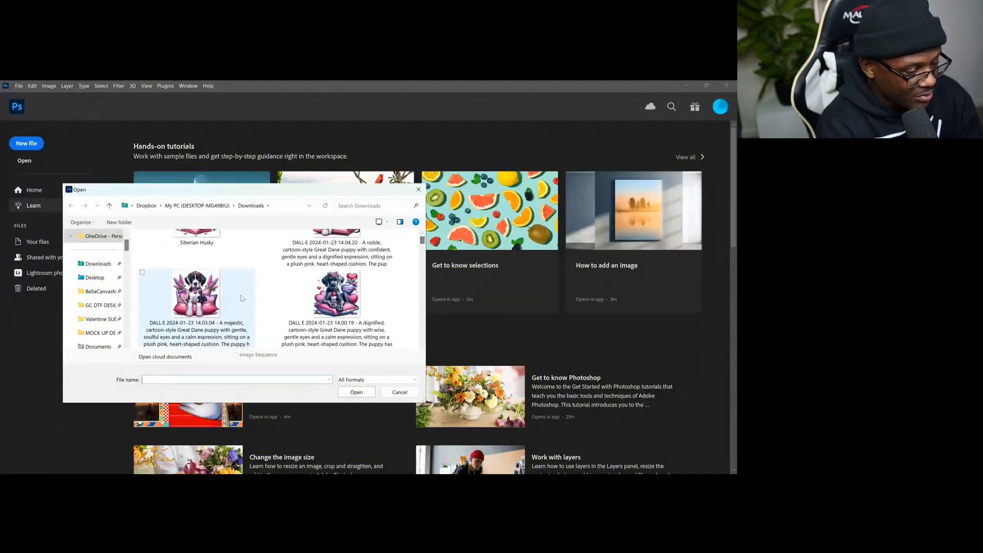
{"action": "double_click", "coordinate": [198, 299]}
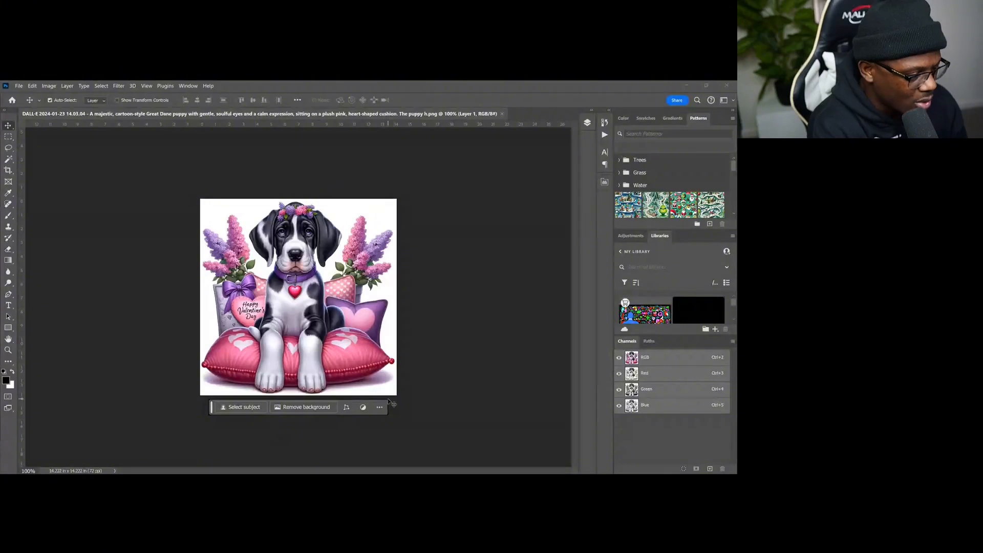
{"action": "left_click", "coordinate": [11, 161]}
{"action": "left_click", "coordinate": [241, 210]}
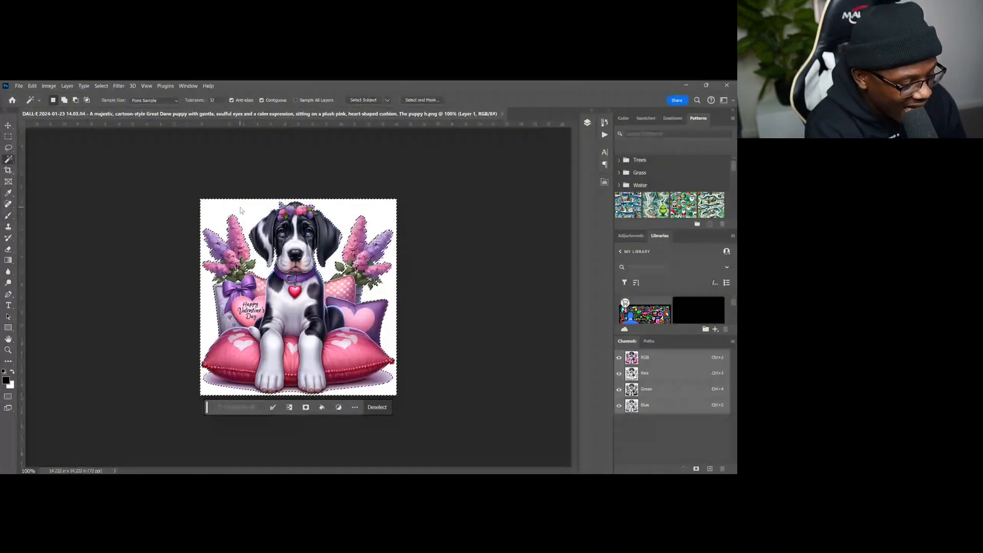
{"action": "key", "text": "ctrl+d"}
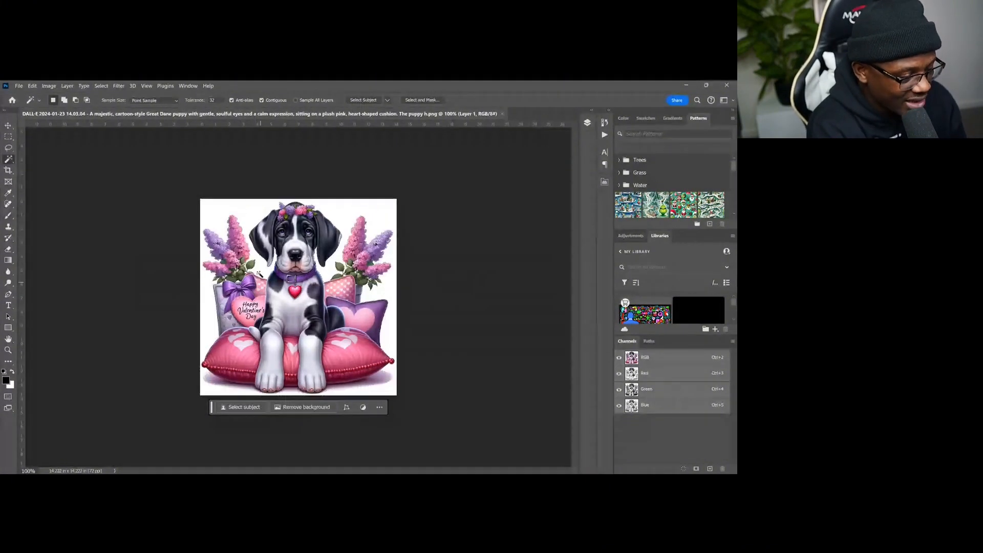
- Apply Remove background to the Great Dane image, then undo it
{"action": "left_click", "coordinate": [305, 409]}
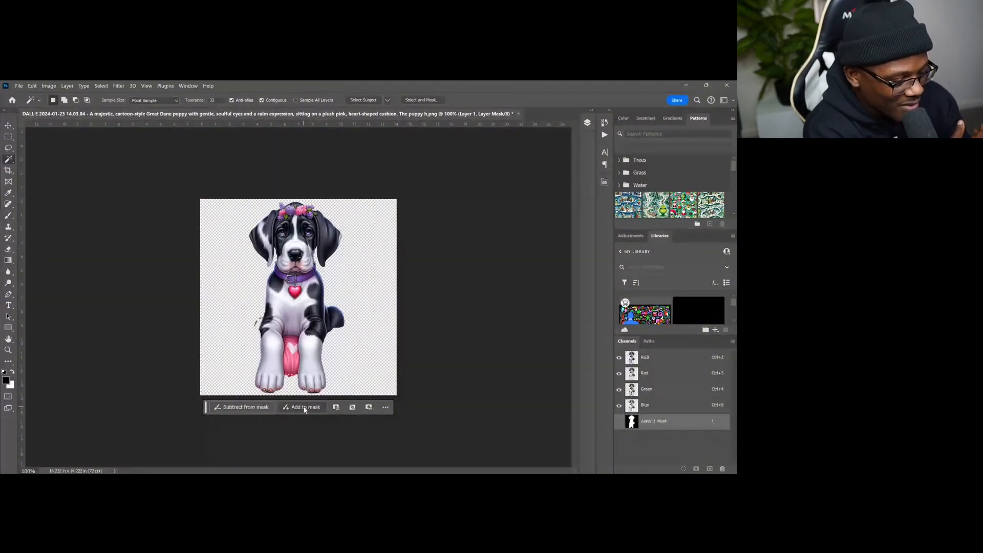
{"action": "key", "text": "ctrl+z"}
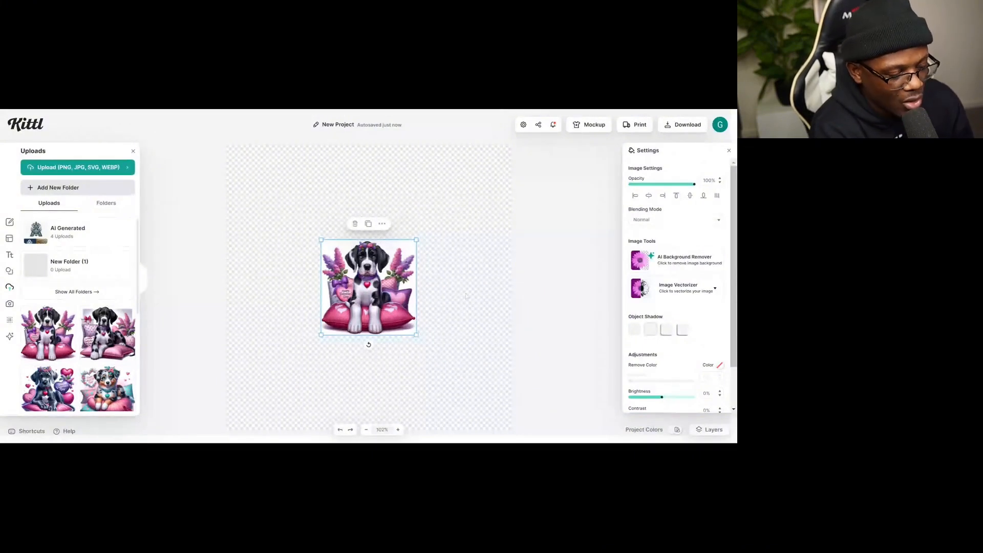
- In Kittl, run the AI Background Remover on the Great Dane image and enlarge it to fill the canvas
{"action": "left_click", "coordinate": [677, 265]}
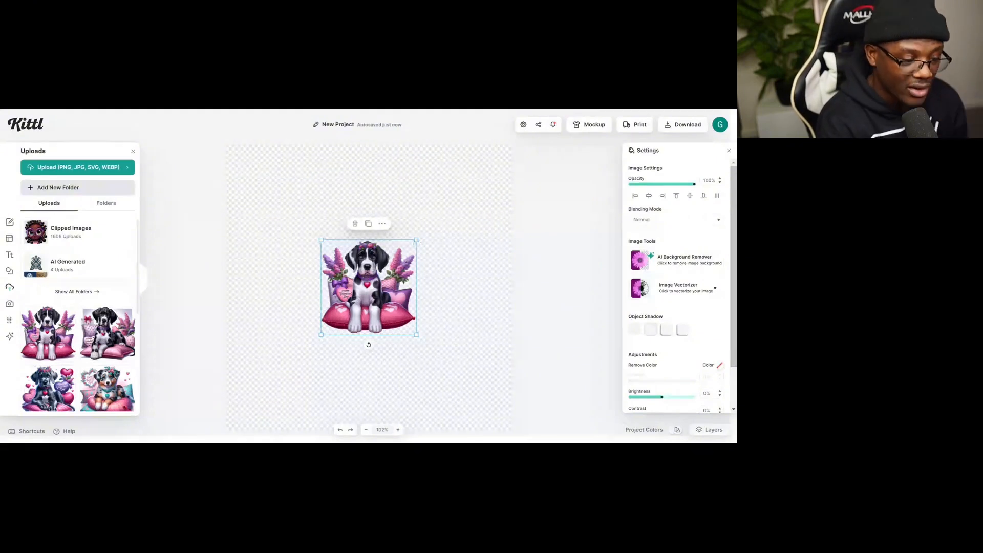
{"action": "left_click_drag", "start_coordinate": [416, 240], "coordinate": [500, 156]}
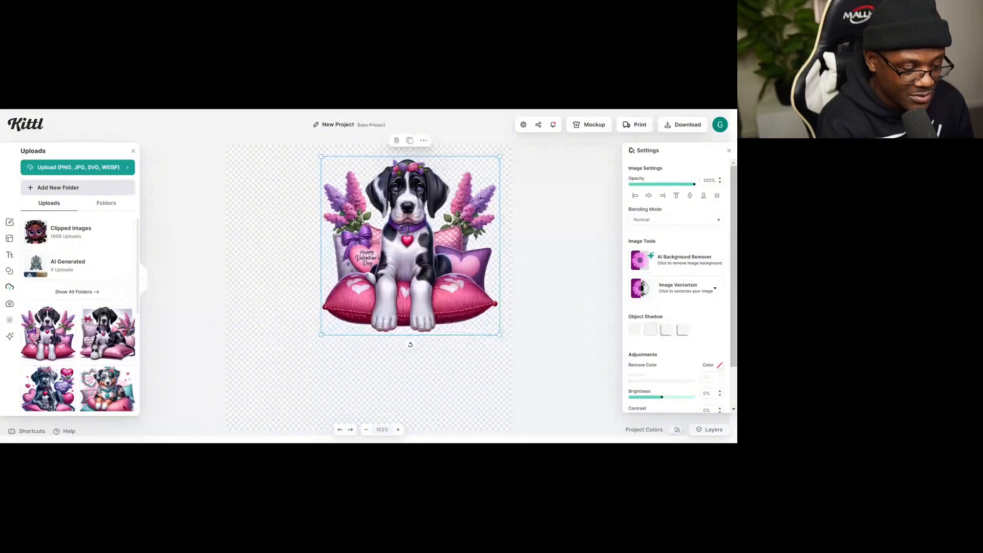
{"action": "left_click_drag", "start_coordinate": [321, 335], "coordinate": [225, 431]}
{"action": "left_click_drag", "start_coordinate": [359, 291], "coordinate": [363, 286]}
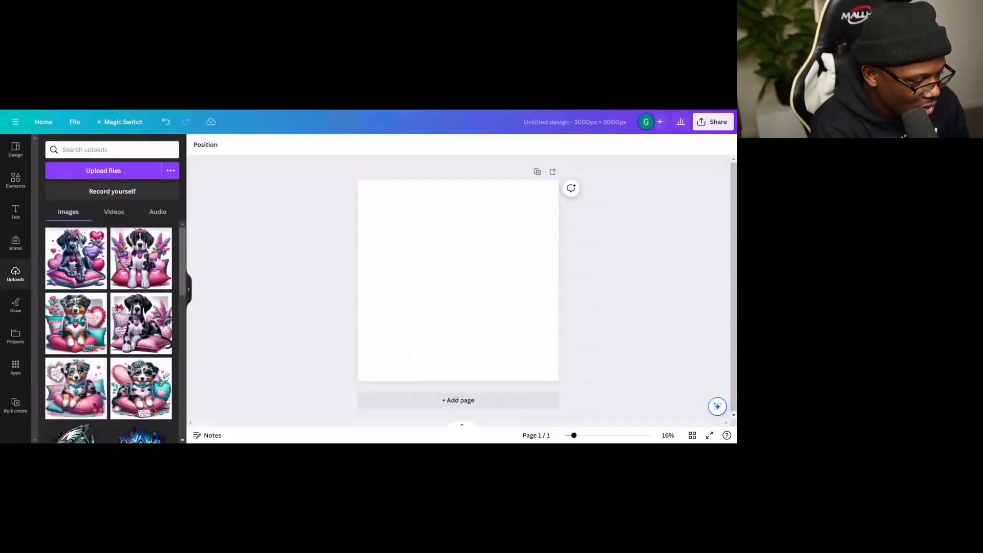
- In Canva, add the Great Dane upload to the design and apply BG Remover to it
{"action": "left_click", "coordinate": [145, 264]}
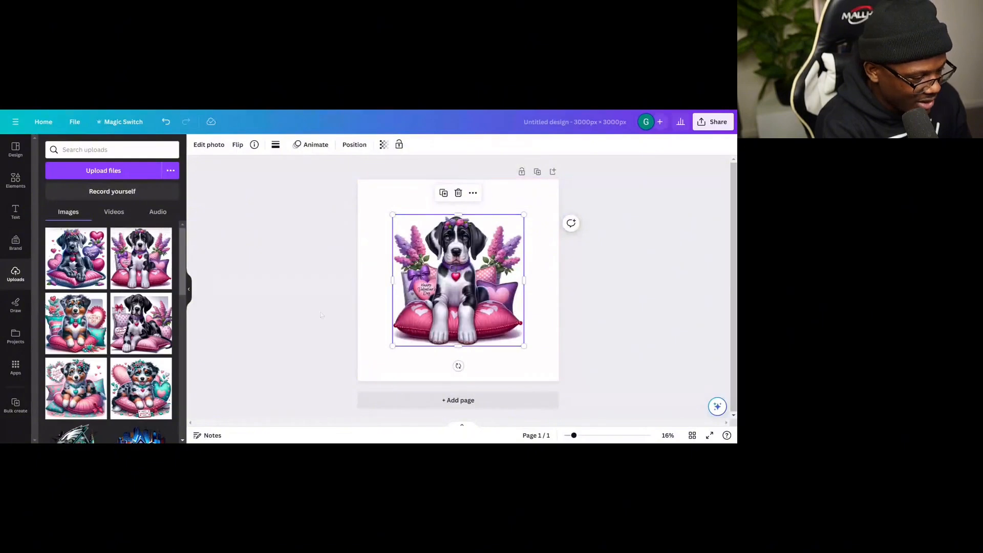
{"action": "mouse_move", "coordinate": [460, 283]}
{"action": "left_mouse_down"}
{"action": "mouse_move", "coordinate": [459, 294]}
{"action": "mouse_move", "coordinate": [428, 295]}
{"action": "mouse_move", "coordinate": [455, 288]}
{"action": "mouse_move", "coordinate": [447, 268]}
{"action": "mouse_move", "coordinate": [460, 281]}
{"action": "left_mouse_up"}
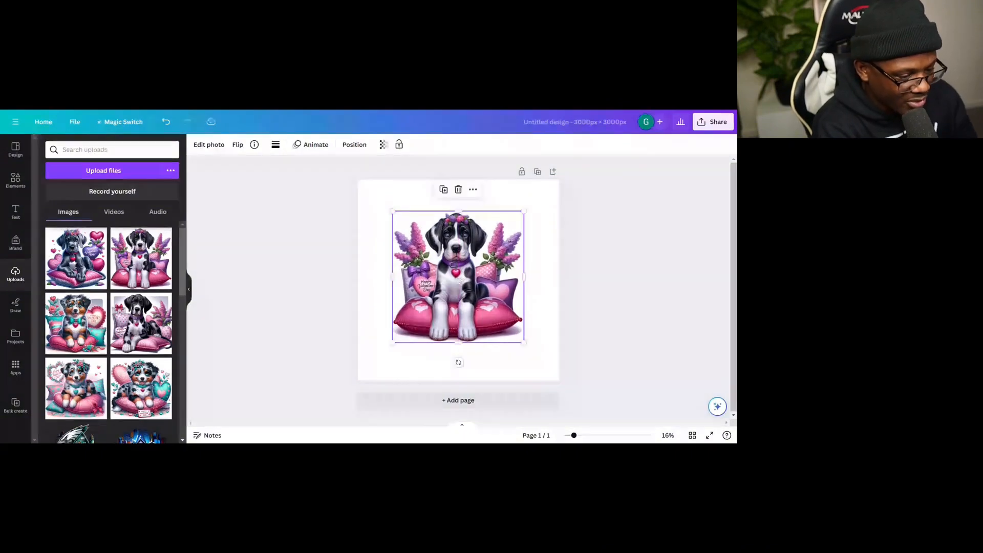
{"action": "left_click", "coordinate": [209, 145]}
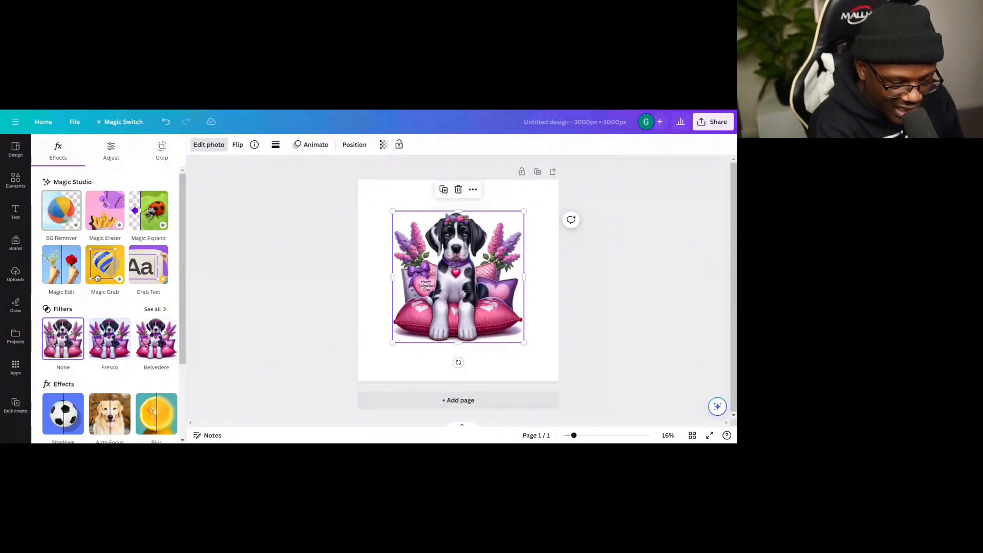
{"action": "left_click", "coordinate": [62, 210]}
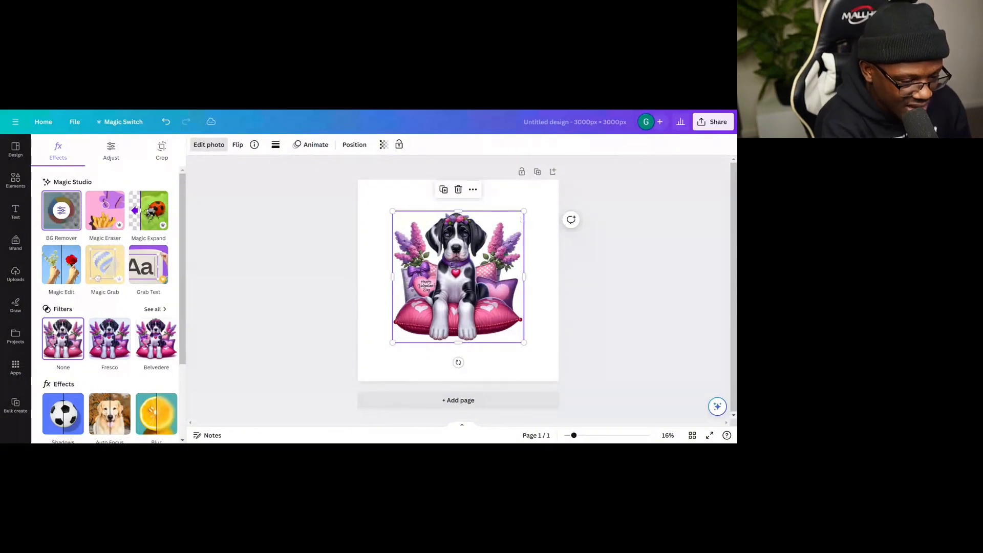
- Enlarge the Great Dane image to fill the 3000 × 3000 px page
{"action": "left_click_drag", "start_coordinate": [523, 213], "coordinate": [545, 196]}
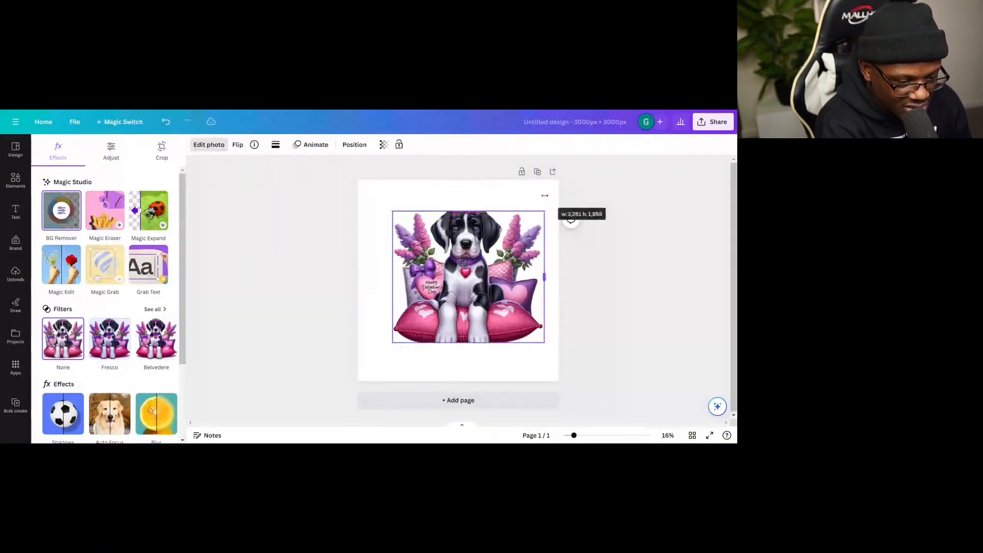
{"action": "key", "text": "ctrl+z"}
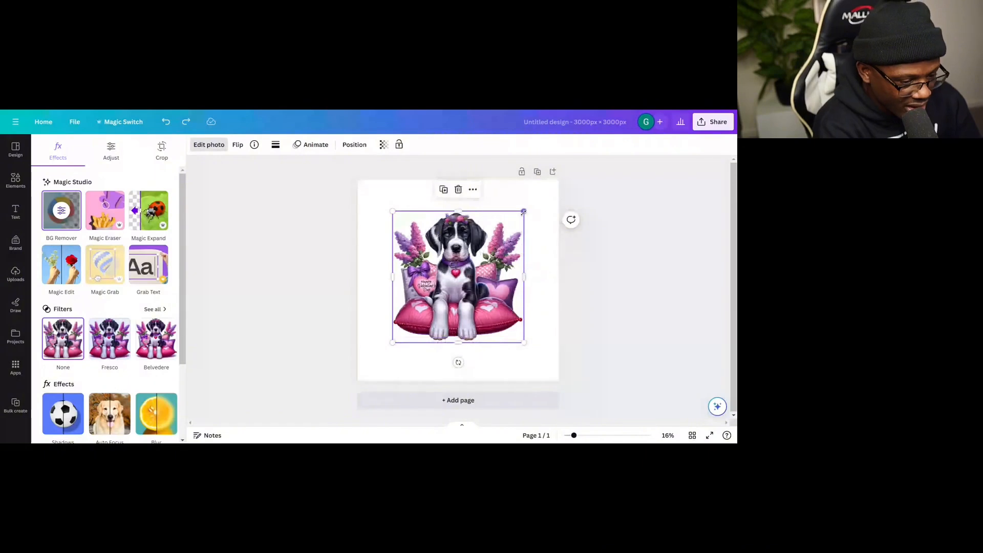
{"action": "left_click_drag", "start_coordinate": [524, 211], "coordinate": [549, 185]}
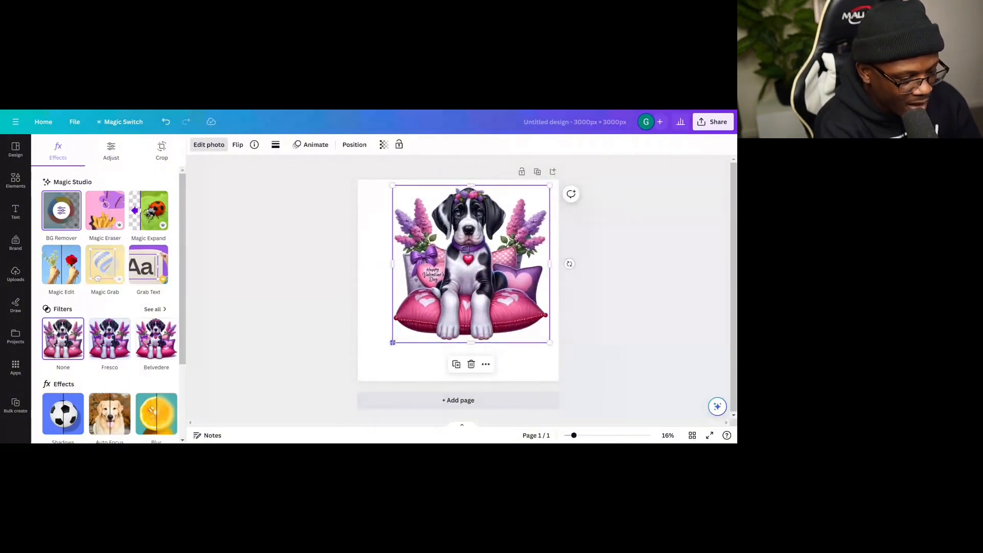
{"action": "left_click_drag", "start_coordinate": [393, 343], "coordinate": [371, 381]}
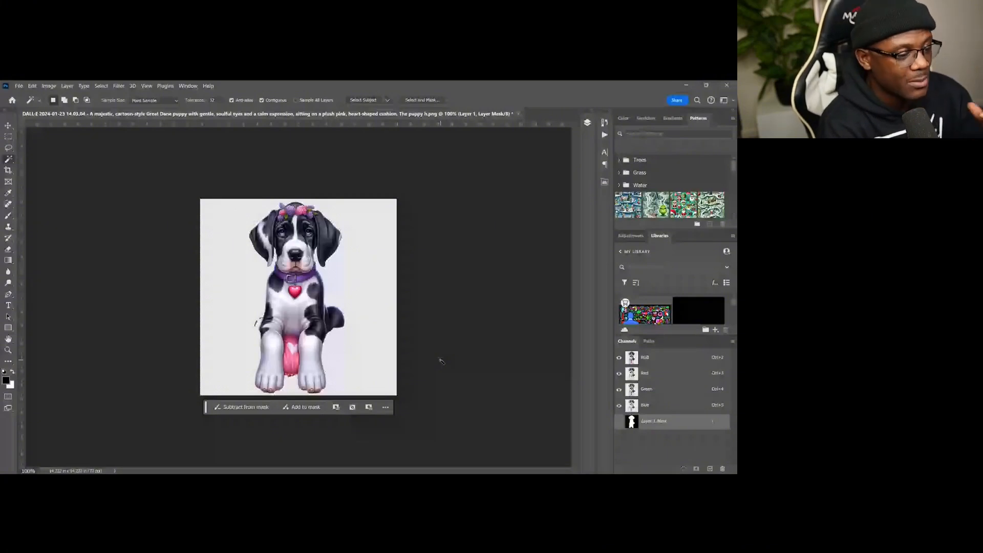
- In Photoshop, close the Great Dane document without saving changes
{"action": "left_click", "coordinate": [519, 113]}
{"action": "left_click", "coordinate": [416, 244]}
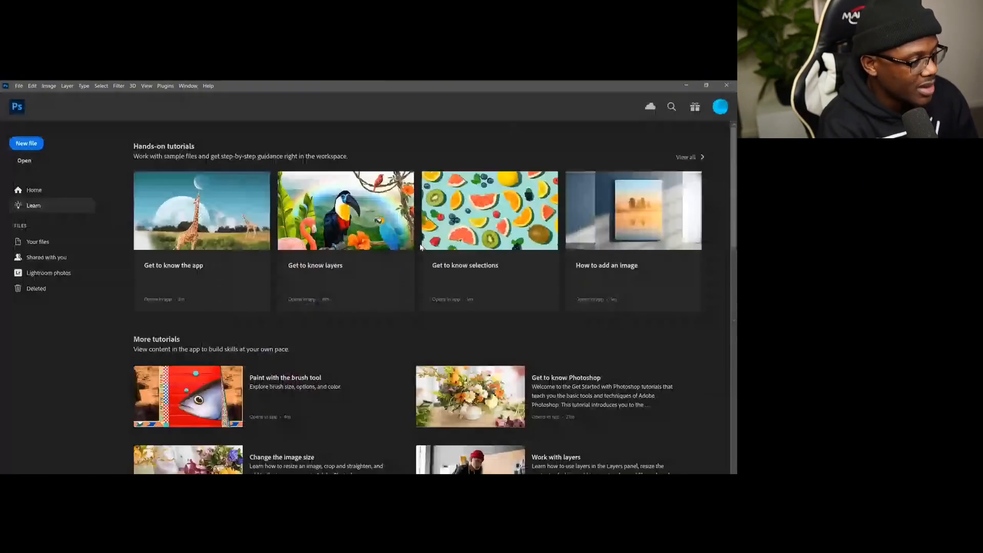
- Open the Untitled design.png file for inspection and close it again
{"action": "left_click", "coordinate": [24, 160]}
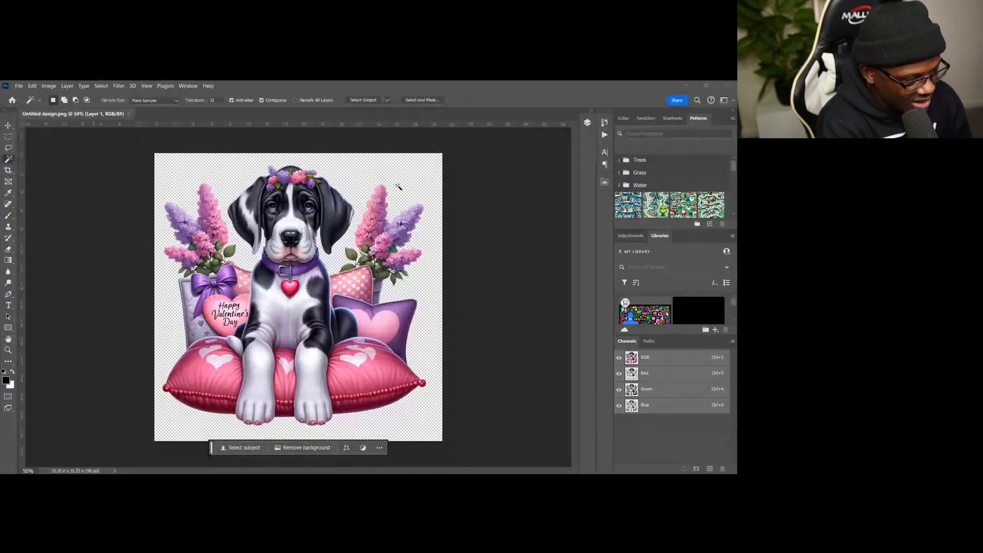
{"action": "left_click", "coordinate": [8, 126]}
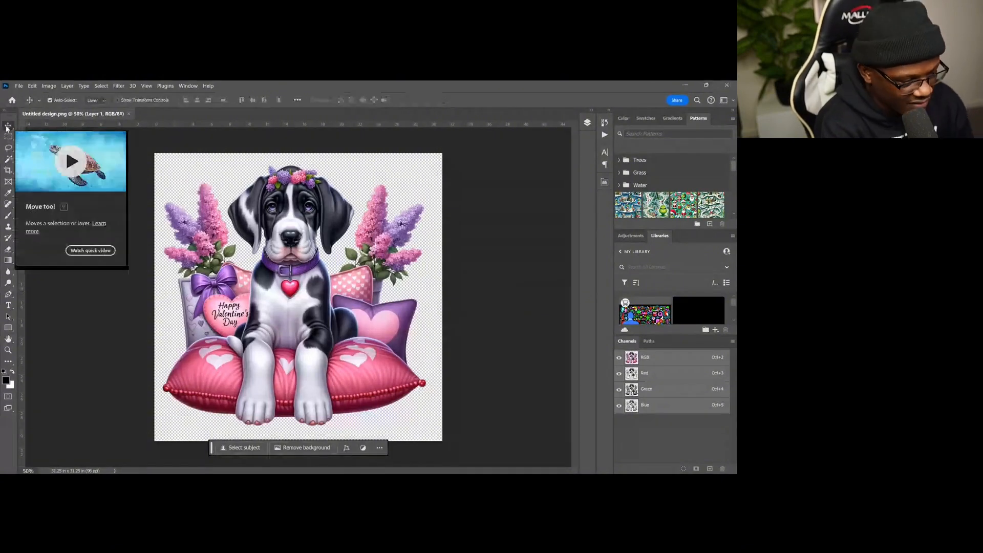
{"action": "left_click", "coordinate": [129, 114]}
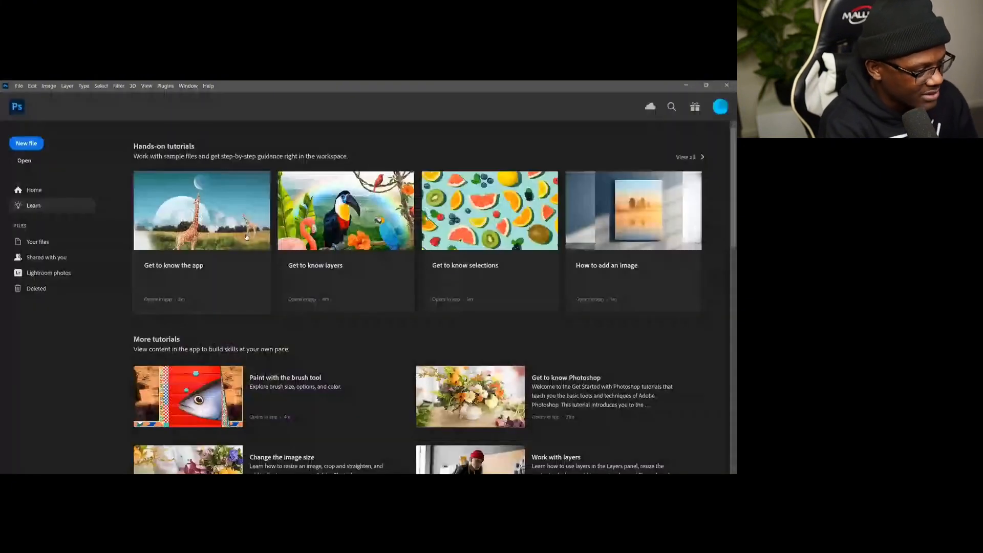
- Open the DALL·E Australian Shepherd puppy image and run Remove background on it
{"action": "left_click", "coordinate": [22, 163]}
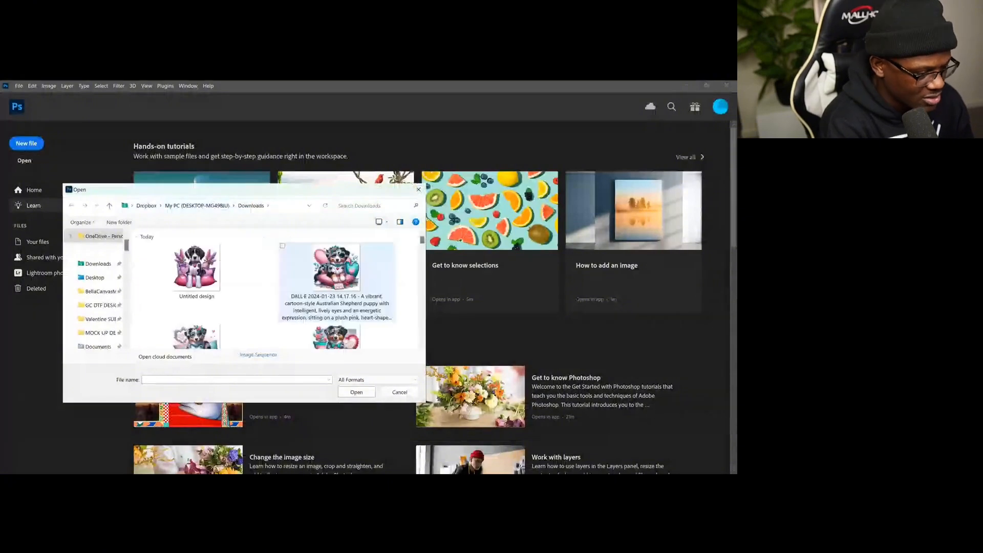
{"action": "left_click", "coordinate": [334, 269]}
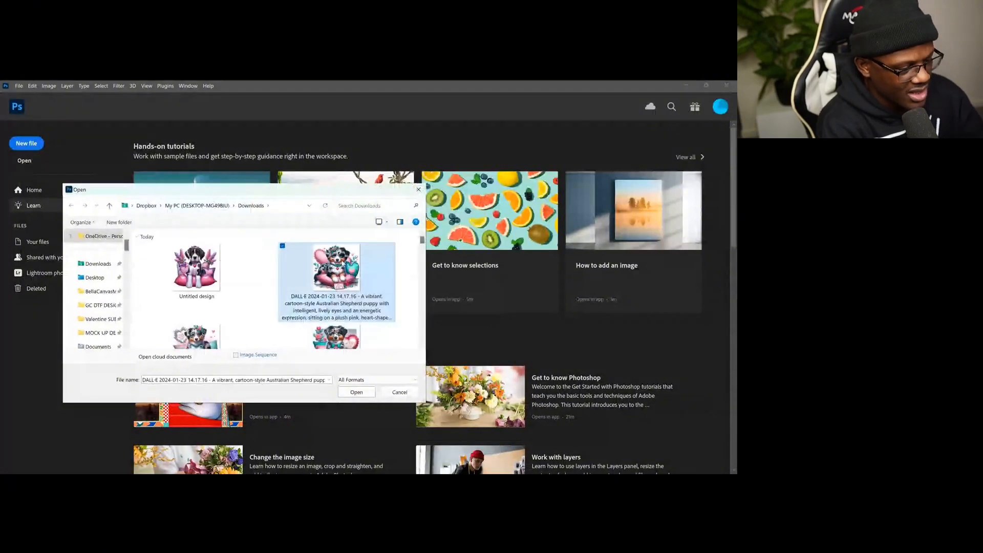
{"action": "double_click", "coordinate": [338, 264]}
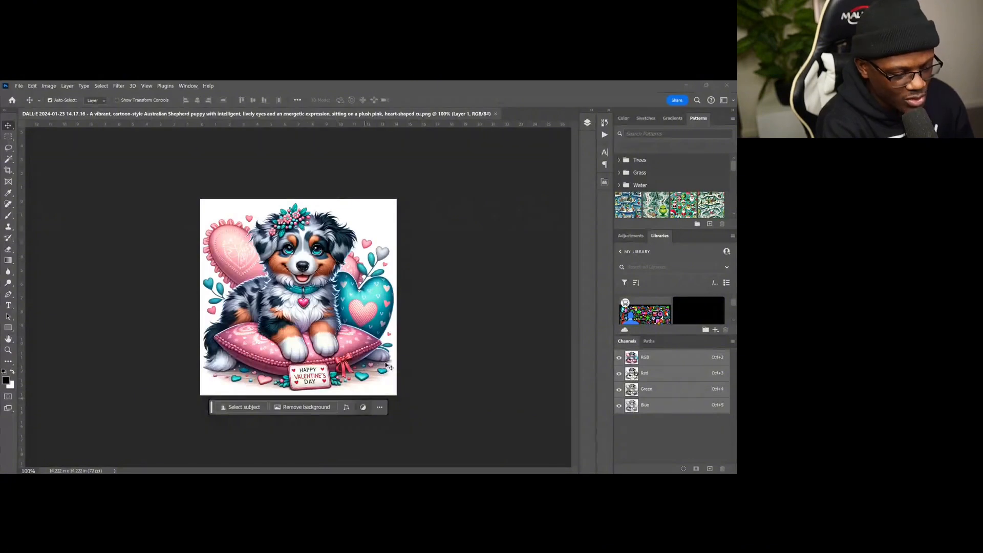
{"action": "left_click", "coordinate": [306, 407]}
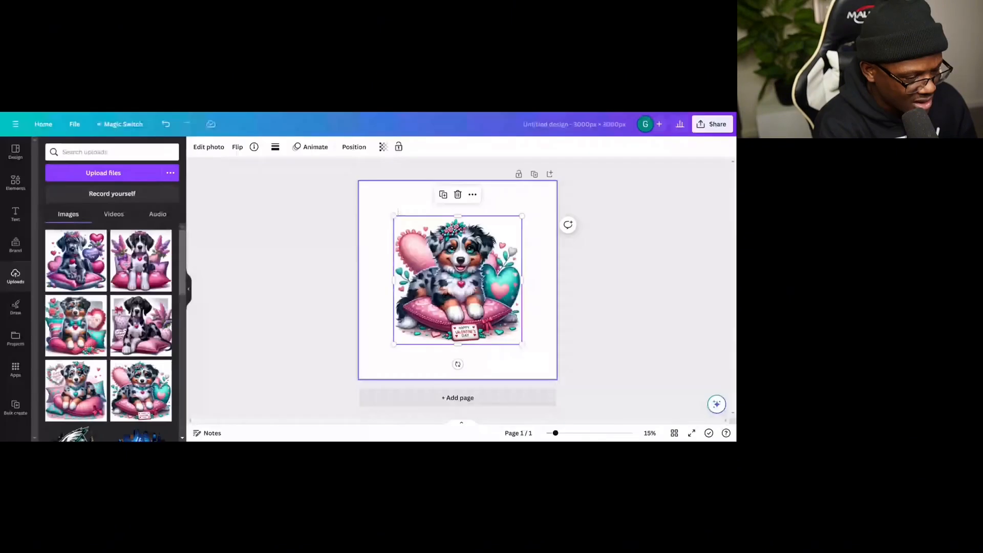
- In Canva, enlarge the Australian Shepherd image on the page and apply BG Remover to it
{"action": "left_click_drag", "start_coordinate": [390, 212], "coordinate": [366, 199]}
{"action": "left_click_drag", "start_coordinate": [522, 344], "coordinate": [543, 366]}
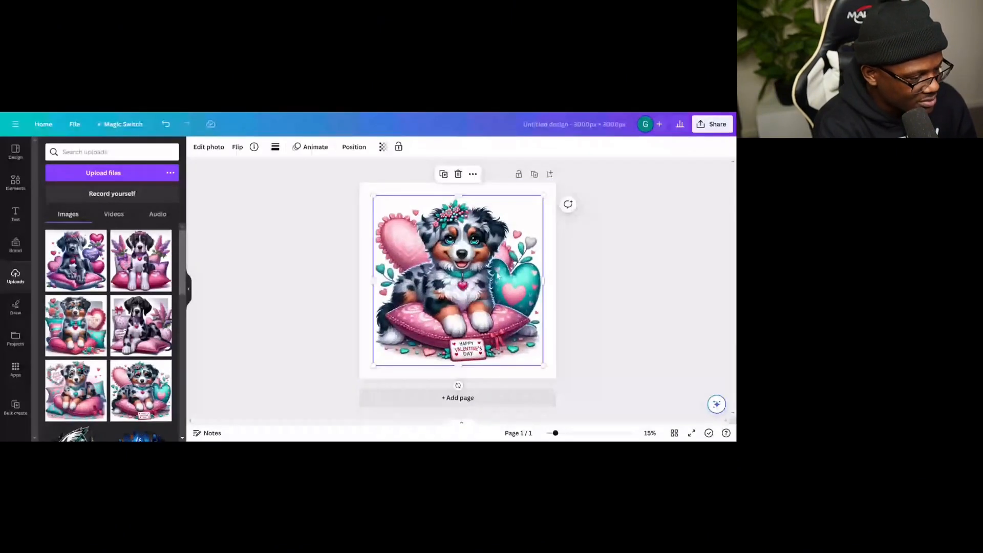
{"action": "left_click", "coordinate": [208, 148]}
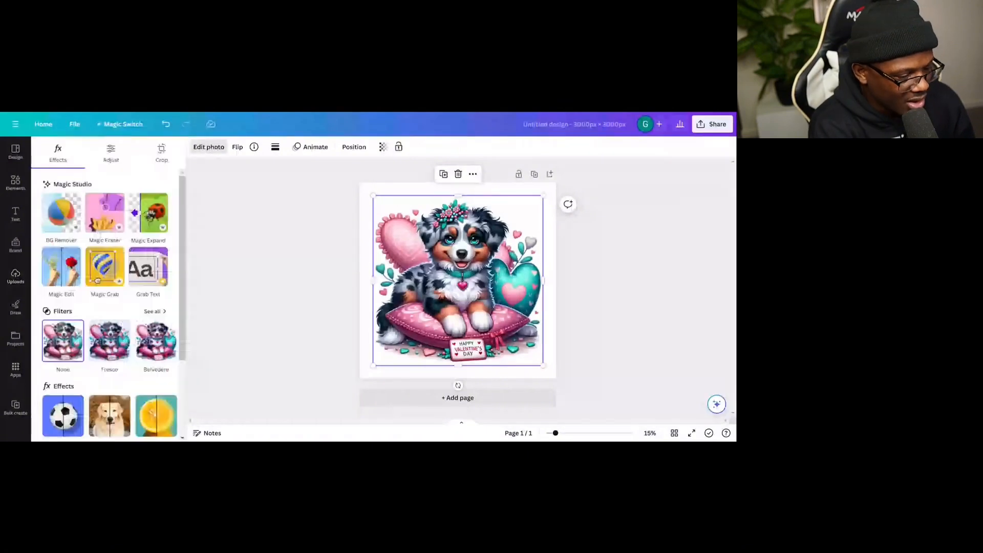
{"action": "left_click", "coordinate": [61, 213]}
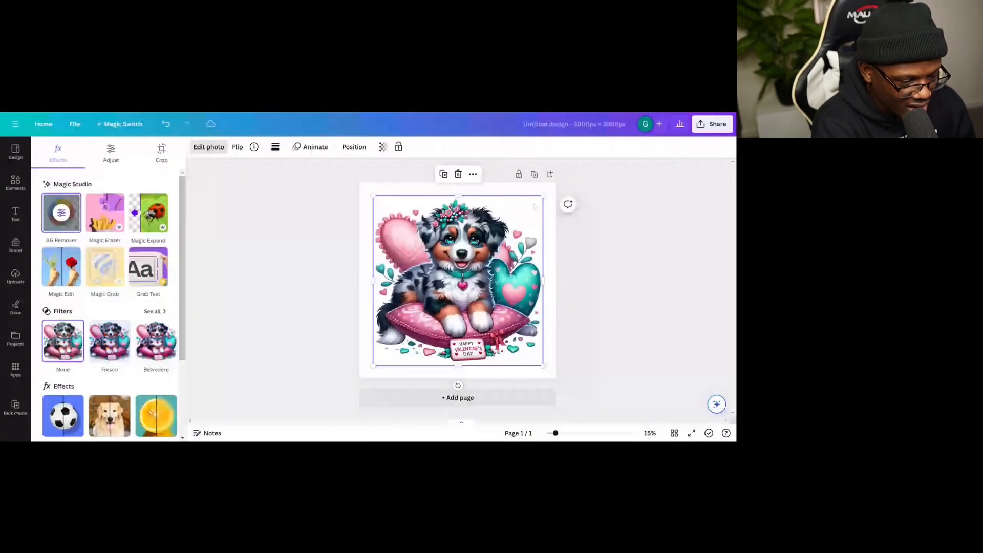
- Stretch the image to fill the whole page and start downloading the design
{"action": "left_click_drag", "start_coordinate": [544, 196], "coordinate": [553, 186]}
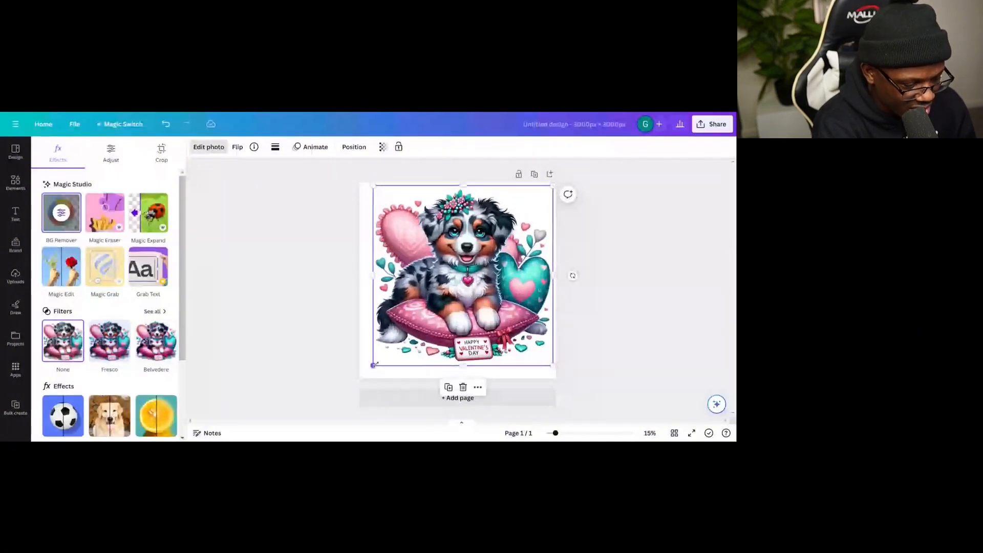
{"action": "left_click_drag", "start_coordinate": [373, 366], "coordinate": [360, 378]}
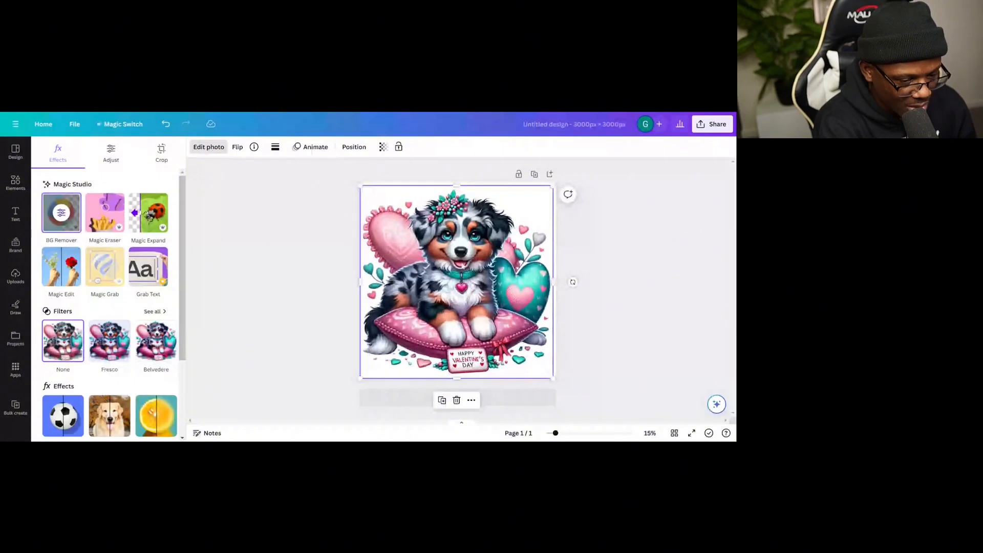
{"action": "left_click", "coordinate": [657, 215]}
{"action": "left_click", "coordinate": [716, 125]}
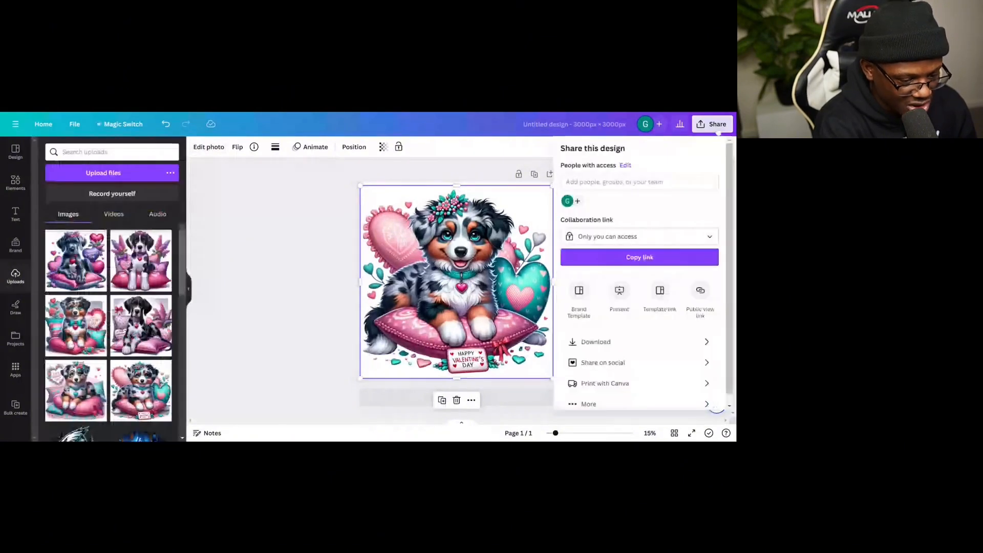
{"action": "left_click", "coordinate": [596, 342]}
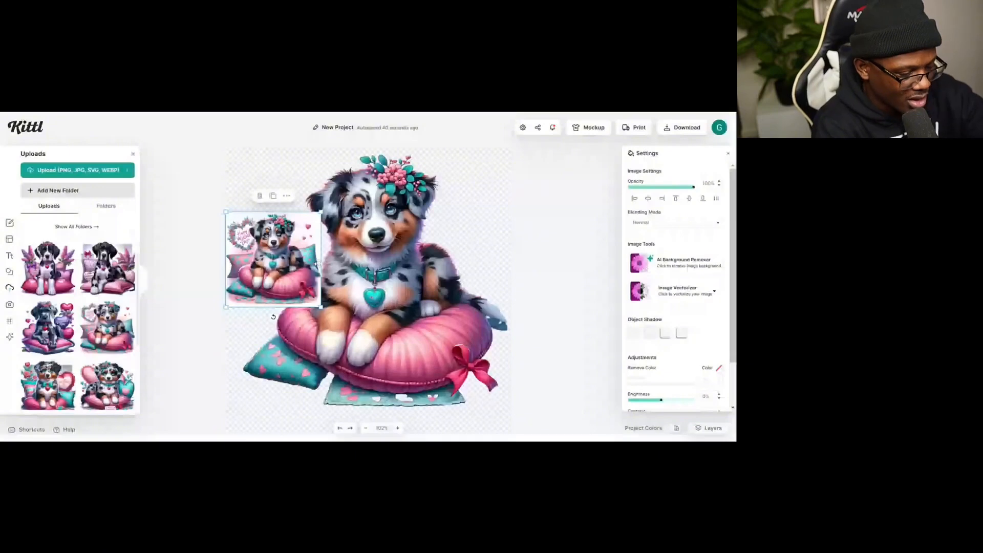
- In Kittl, delete both Australian Shepherd images from the canvas
{"action": "key", "text": "Delete"}
{"action": "left_click", "coordinate": [349, 265]}
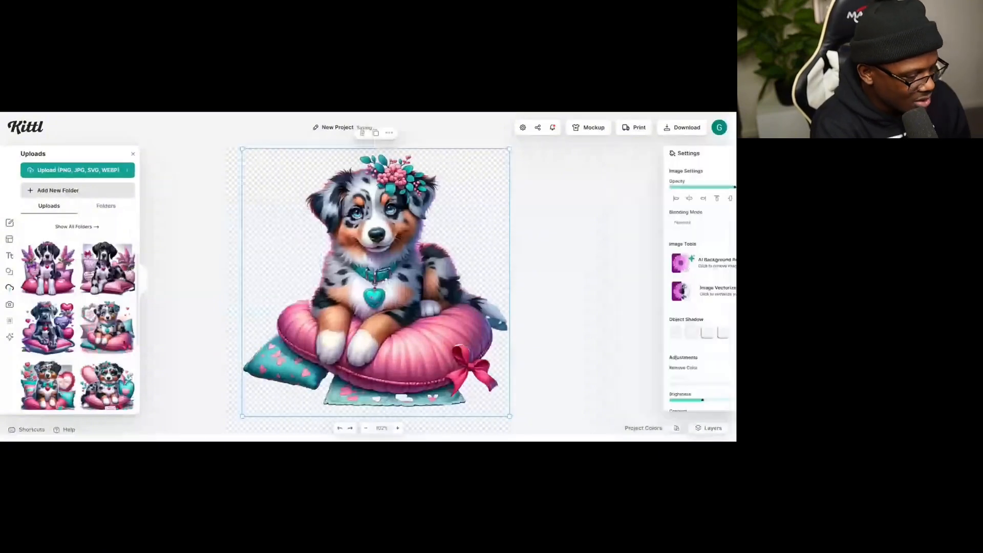
{"action": "key", "text": "Delete"}
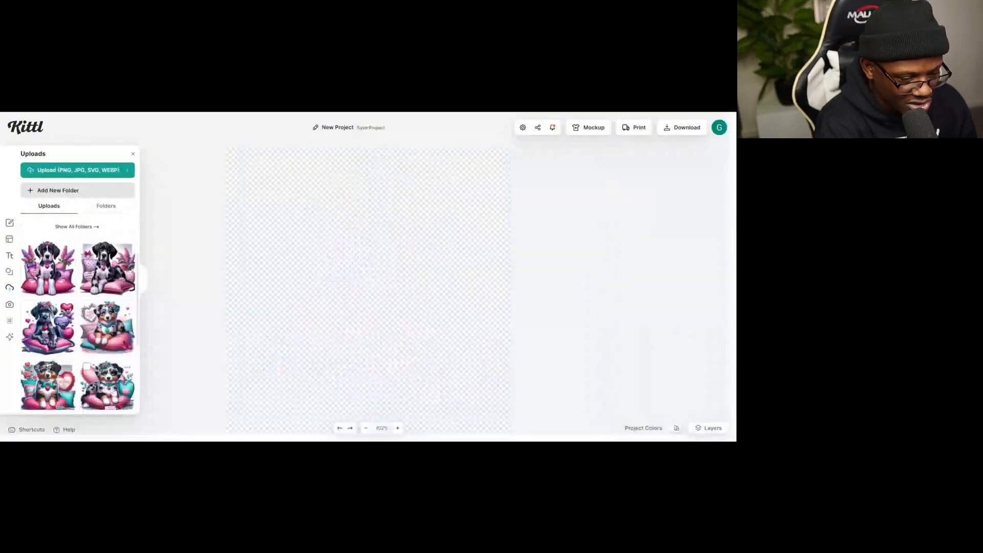
- Add the Australian Shepherd upload to the canvas and run AI Background Remover on it
{"action": "left_click", "coordinate": [106, 385]}
{"action": "left_click", "coordinate": [694, 269]}
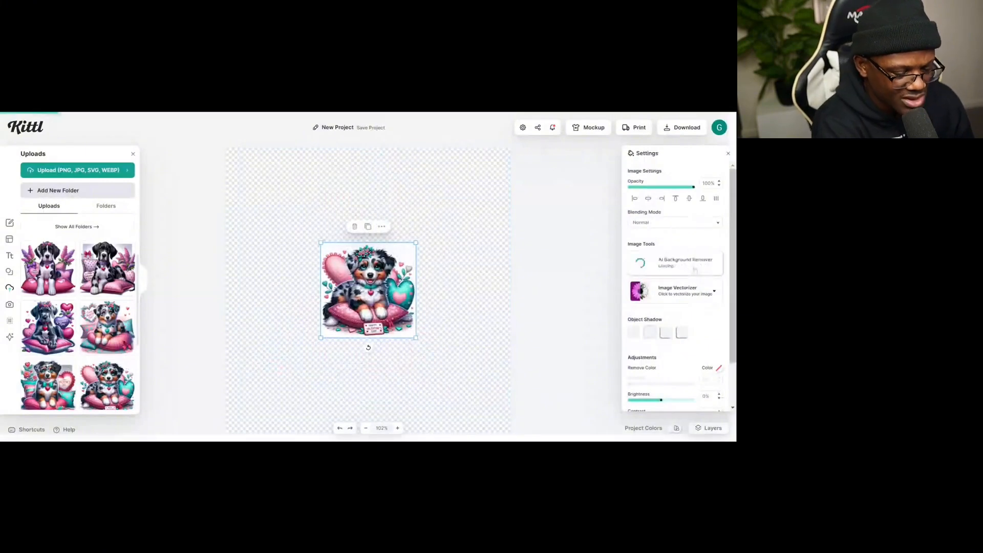
- Enlarge the background-removed Australian Shepherd image so it fills the whole canvas
{"action": "left_click_drag", "start_coordinate": [416, 242], "coordinate": [506, 152]}
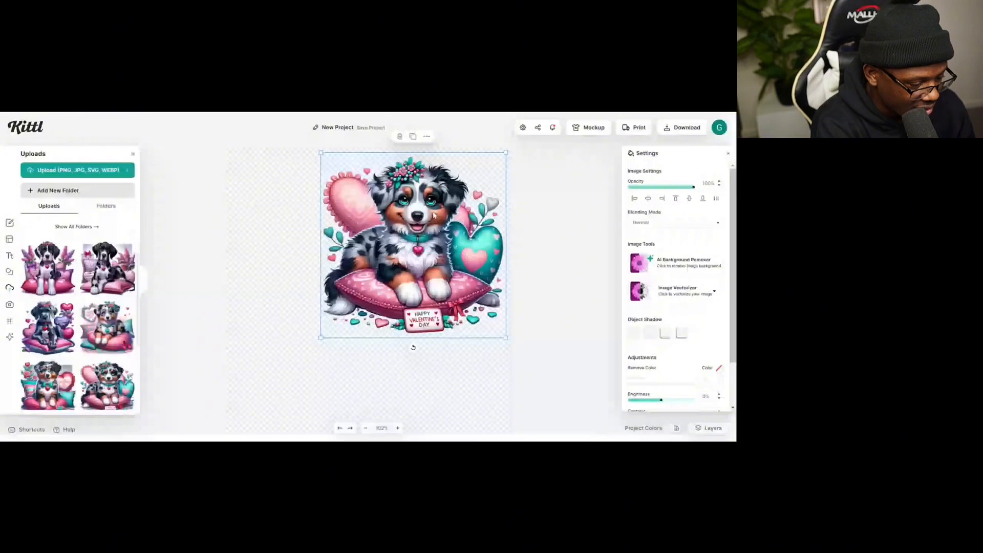
{"action": "left_click_drag", "start_coordinate": [321, 337], "coordinate": [230, 428]}
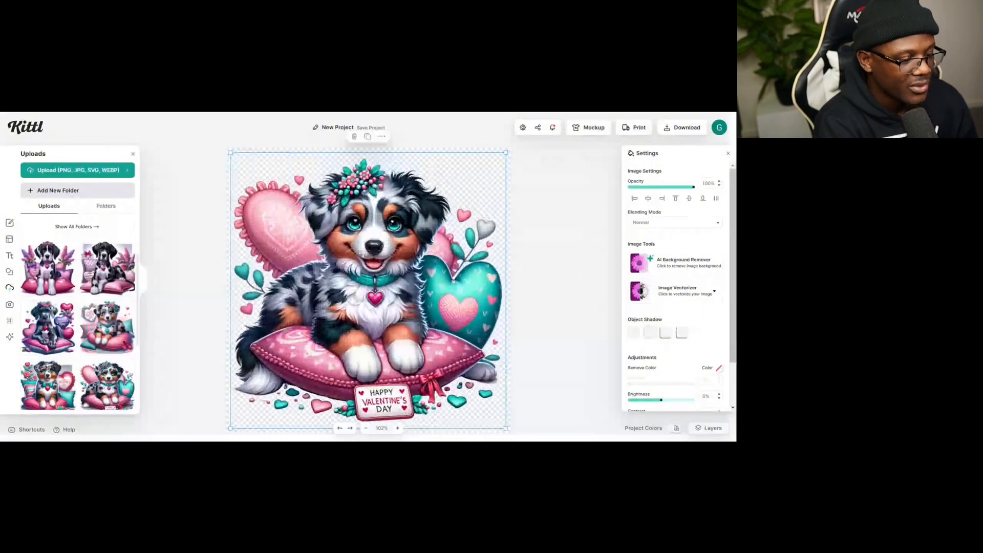
{"action": "left_click_drag", "start_coordinate": [385, 269], "coordinate": [385, 265]}
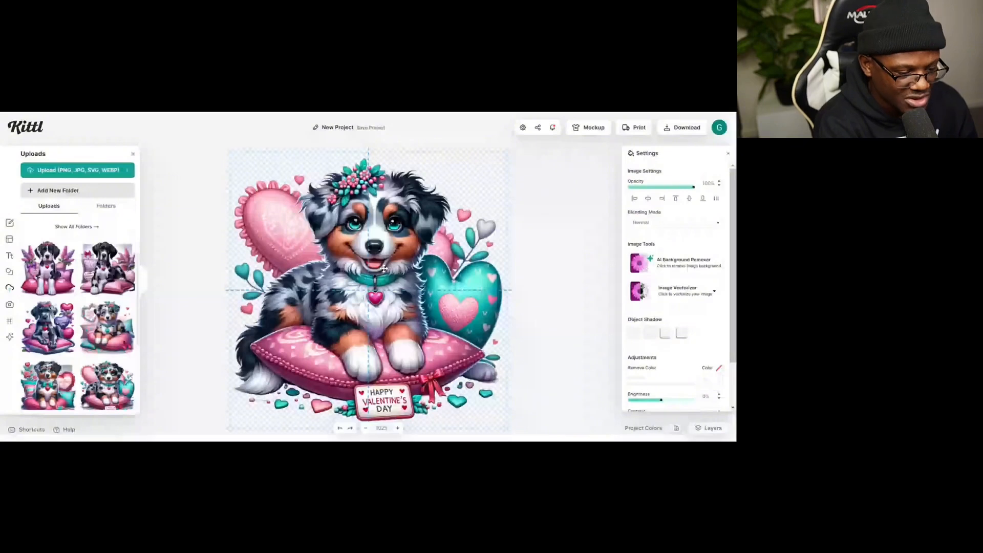
{"action": "left_click", "coordinate": [571, 238]}
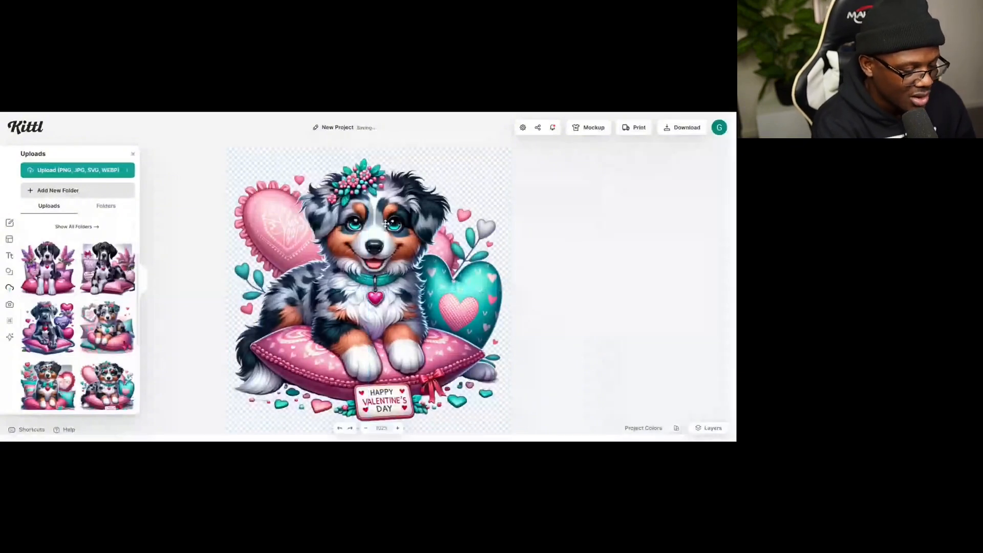
{"action": "left_click", "coordinate": [393, 260]}
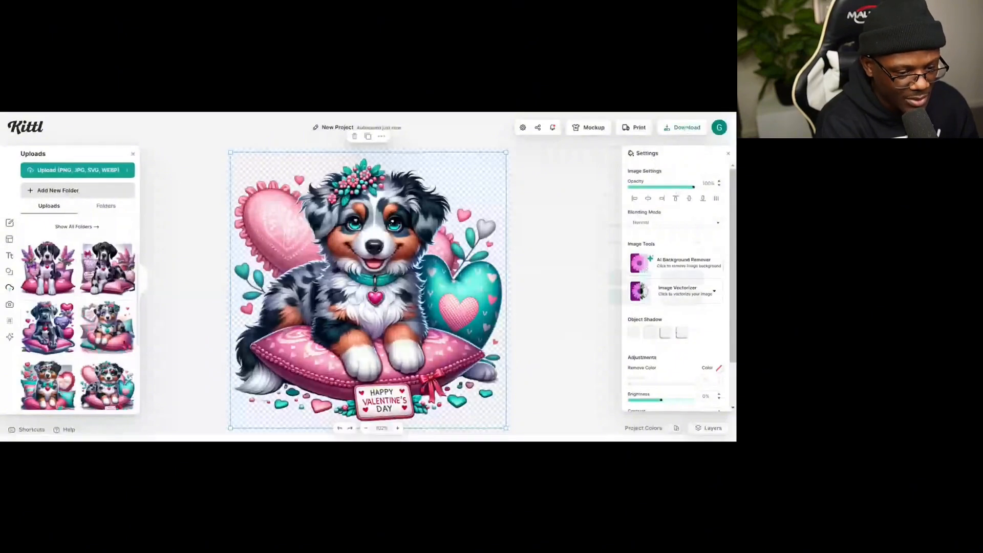
- Open the download options and switch on Optimize Quality and Remove Background
{"action": "left_click", "coordinate": [686, 128]}
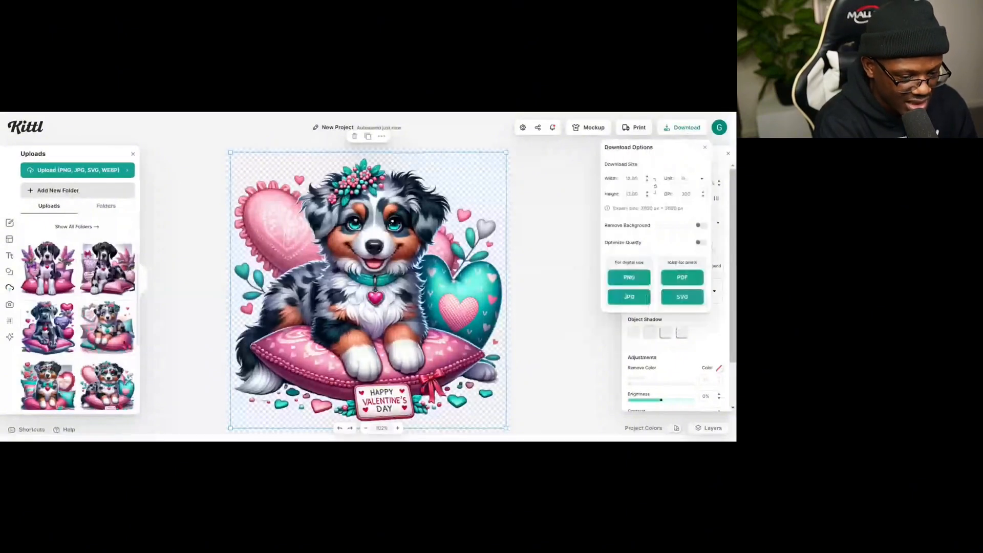
{"action": "left_click", "coordinate": [702, 243]}
{"action": "left_click", "coordinate": [701, 226]}
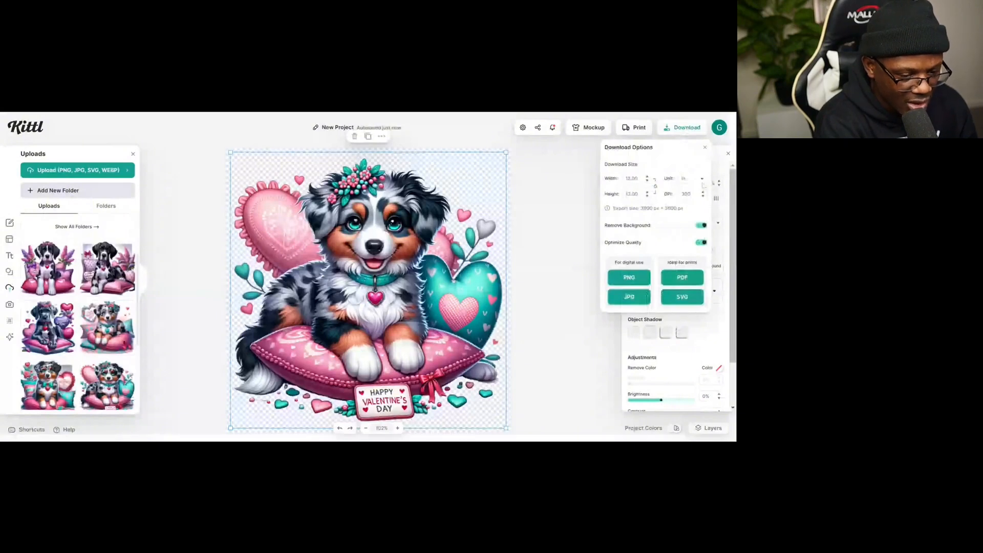